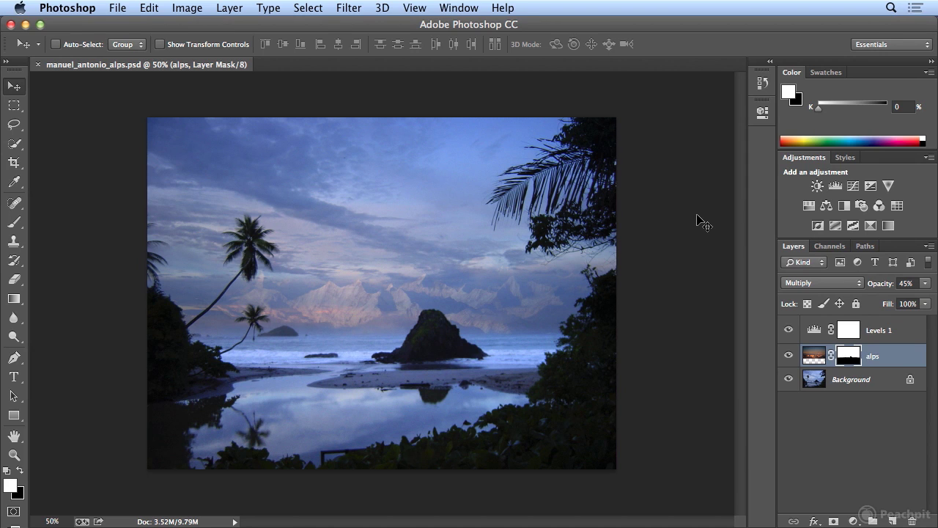
Step: Switch the workspace from Essentials to Typography via Window > Workspace
{"action": "left_click", "coordinate": [470, 8]}
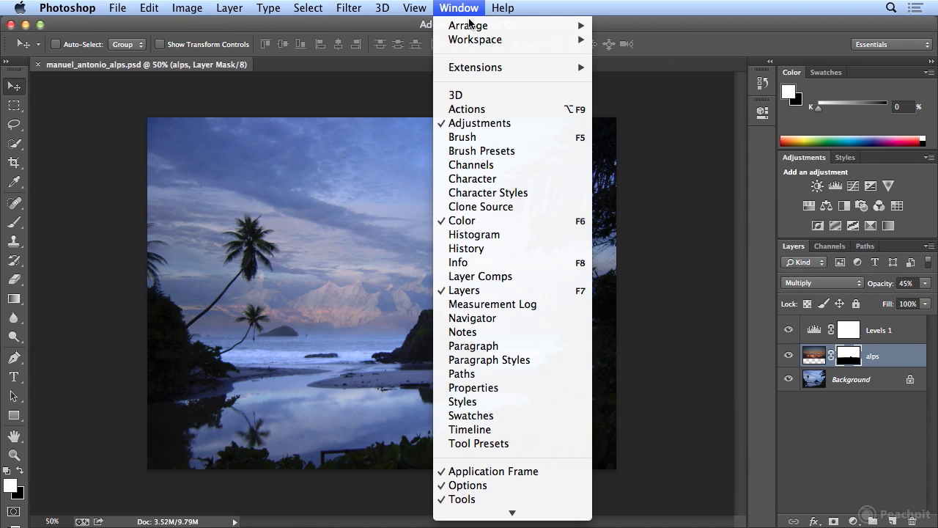
{"action": "mouse_move", "coordinate": [471, 41]}
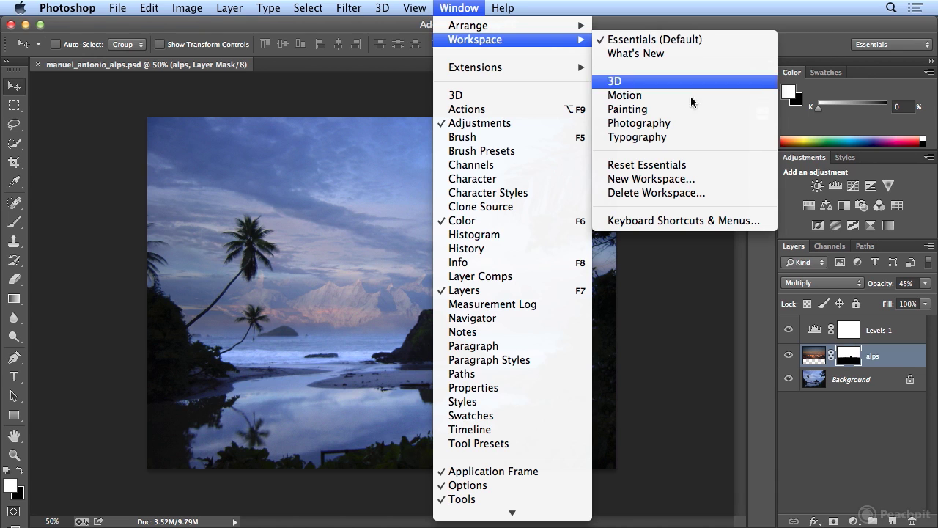
{"action": "left_click", "coordinate": [692, 138]}
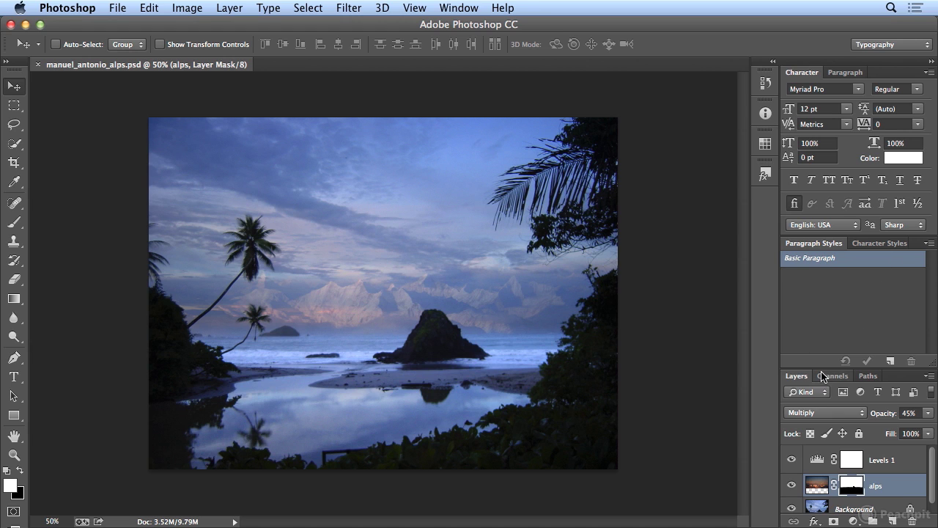
Step: Switch to the What's New workspace and briefly expand and collapse the docked Layers panel
{"action": "left_click", "coordinate": [459, 8]}
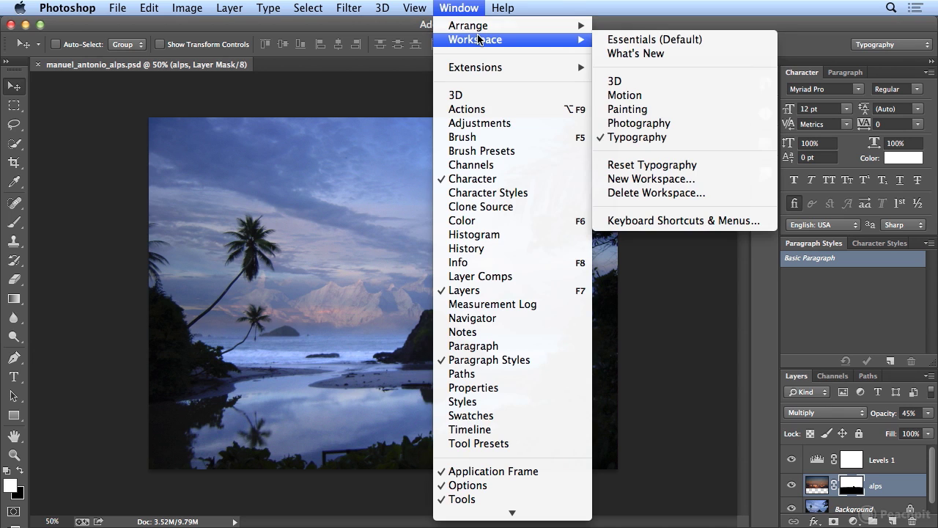
{"action": "left_click", "coordinate": [632, 54]}
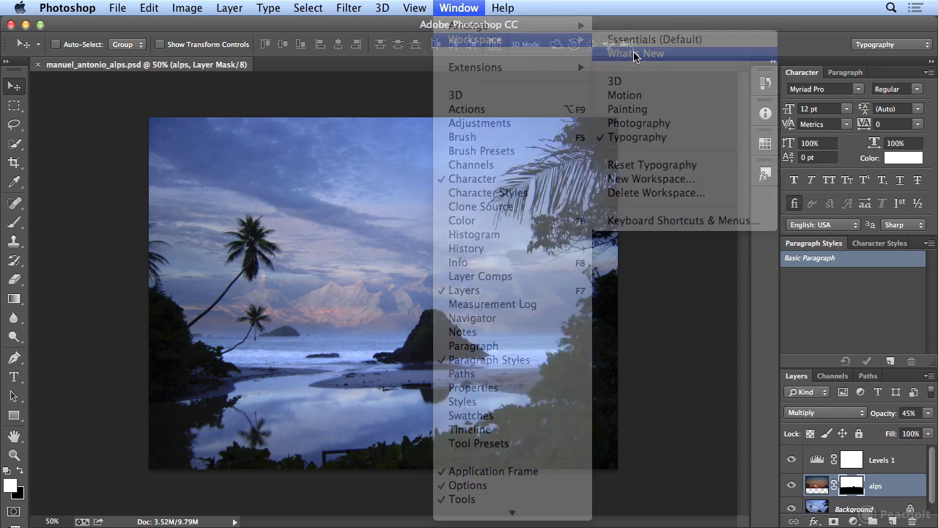
{"action": "left_click", "coordinate": [855, 93]}
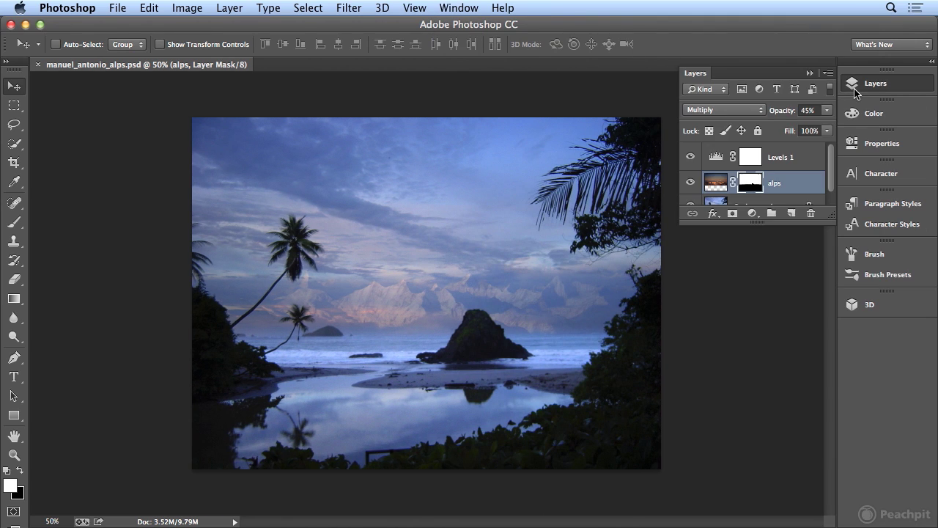
{"action": "left_click", "coordinate": [856, 93]}
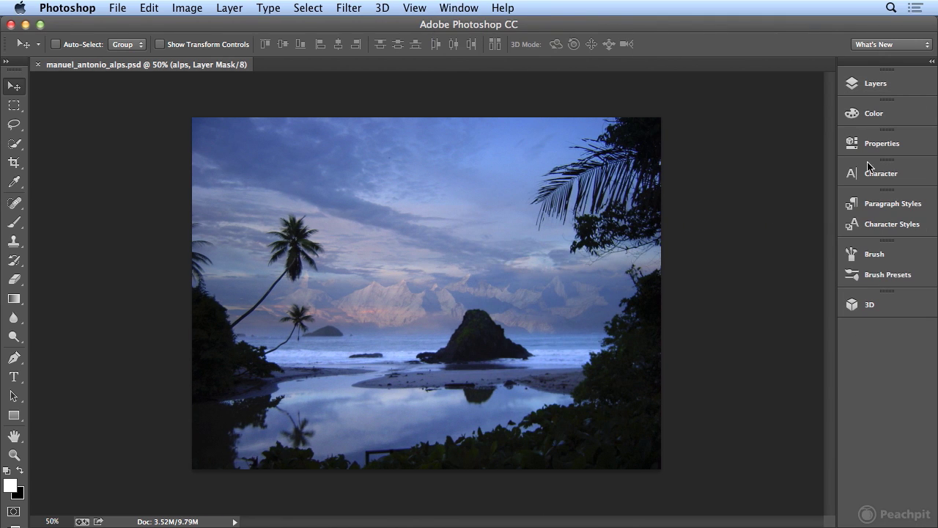
Step: Switch back to the Essentials workspace
{"action": "left_click", "coordinate": [470, 8]}
{"action": "mouse_move", "coordinate": [467, 38]}
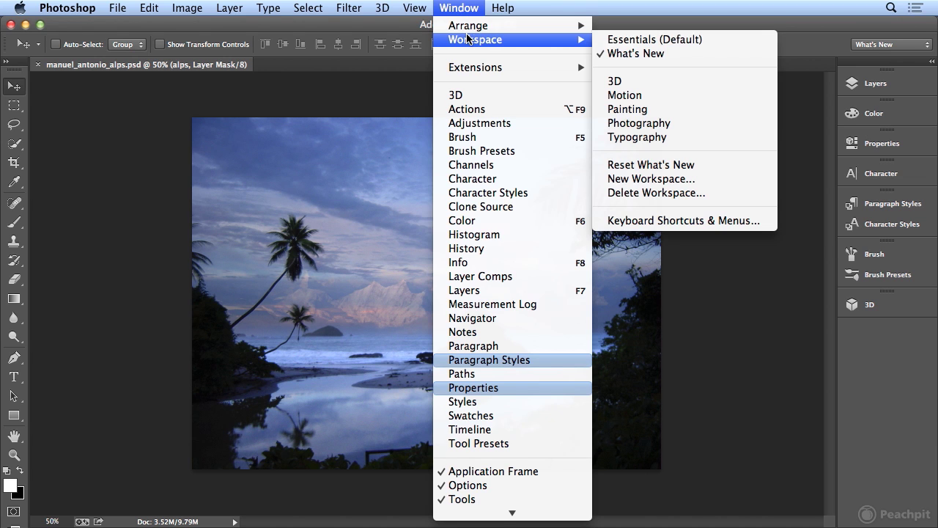
{"action": "left_click", "coordinate": [682, 39]}
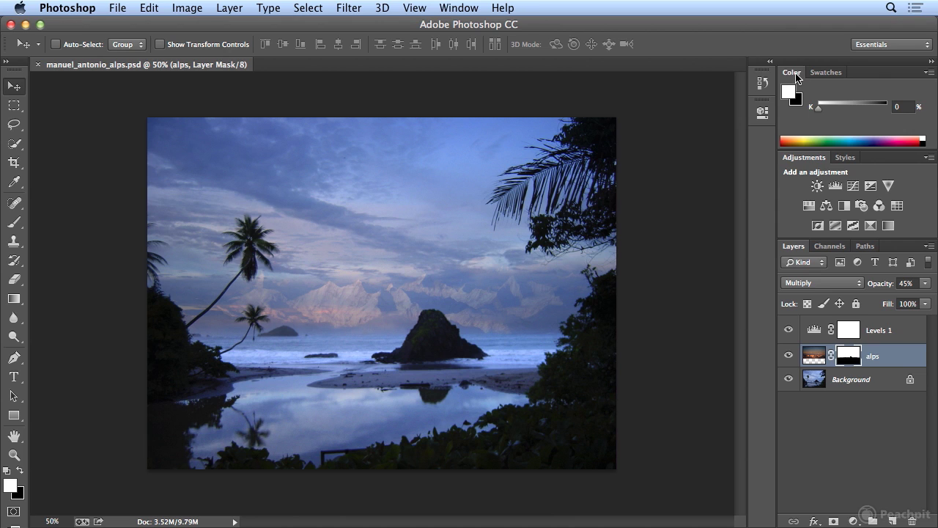
Step: Pull the Color panel out of the dock and leave it floating beside the docked panels
{"action": "left_click_drag", "start_coordinate": [791, 76], "coordinate": [544, 71]}
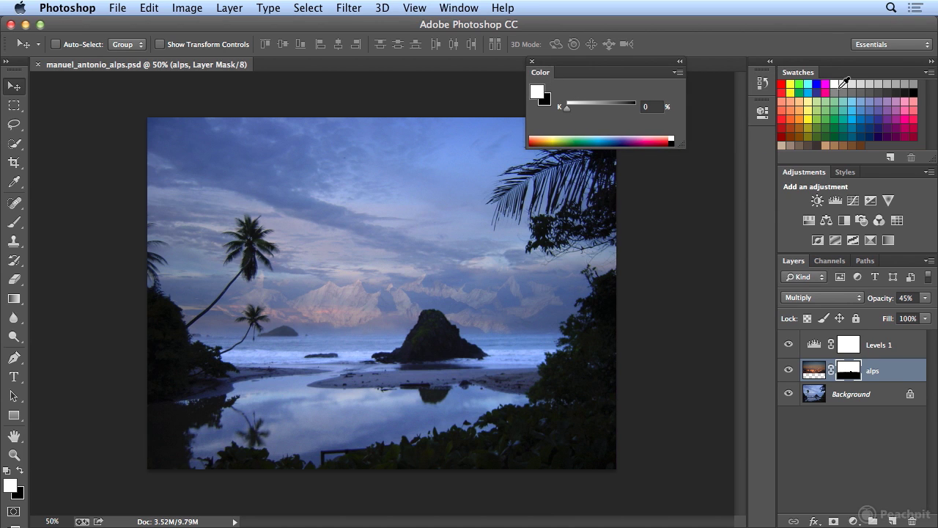
{"action": "mouse_move", "coordinate": [628, 68]}
{"action": "left_mouse_down"}
{"action": "mouse_move", "coordinate": [624, 105]}
{"action": "mouse_move", "coordinate": [633, 86]}
{"action": "left_mouse_up"}
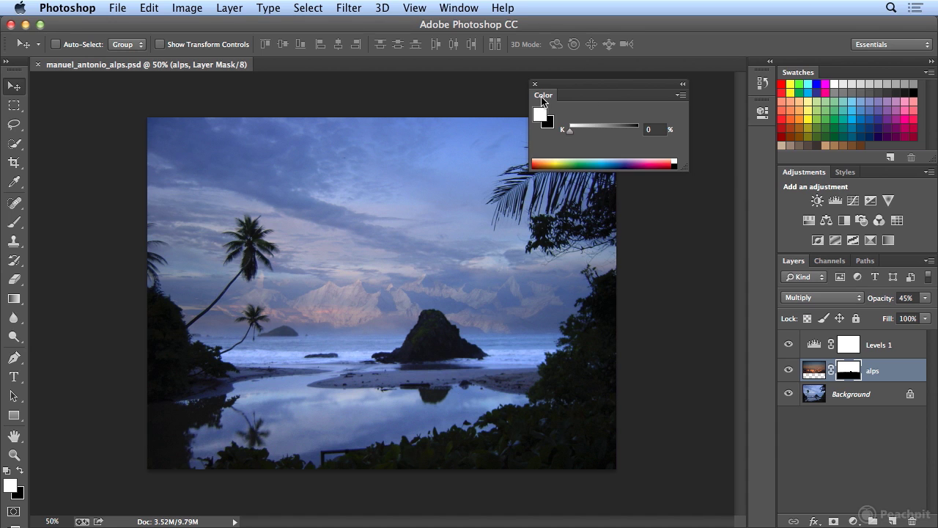
{"action": "left_click_drag", "start_coordinate": [546, 100], "coordinate": [794, 78]}
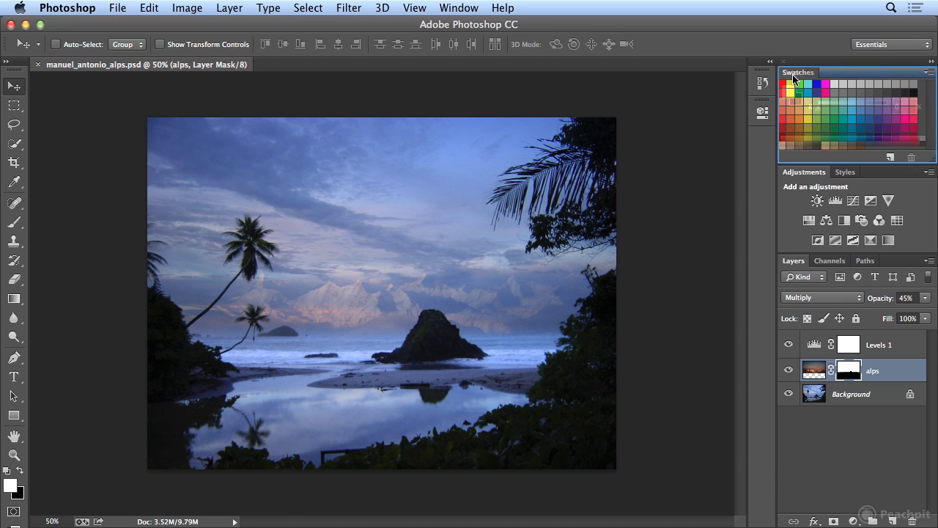
{"action": "left_click_drag", "start_coordinate": [794, 78], "coordinate": [443, 87]}
Step: Float and redock Adjustments, then dock History as its own full-height column
{"action": "left_click", "coordinate": [768, 87]}
{"action": "left_click_drag", "start_coordinate": [814, 173], "coordinate": [517, 184]}
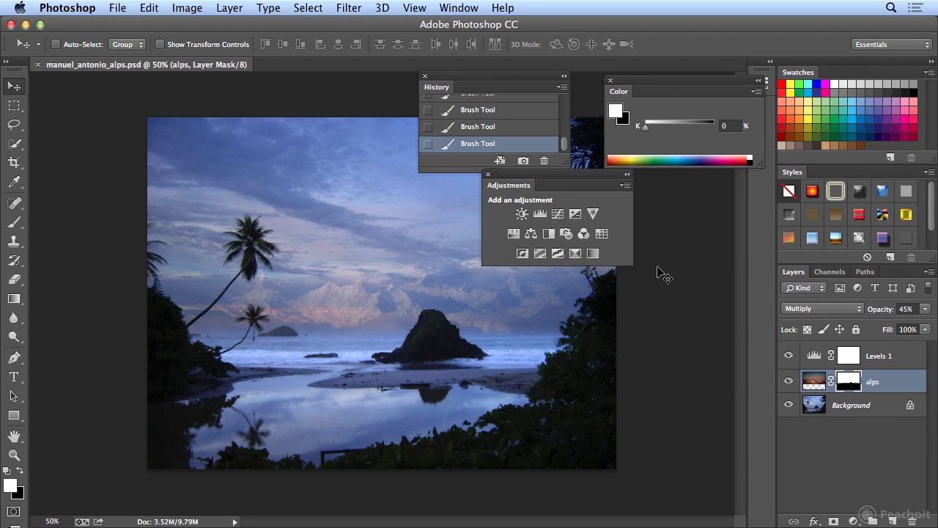
{"action": "left_click_drag", "start_coordinate": [566, 183], "coordinate": [843, 270]}
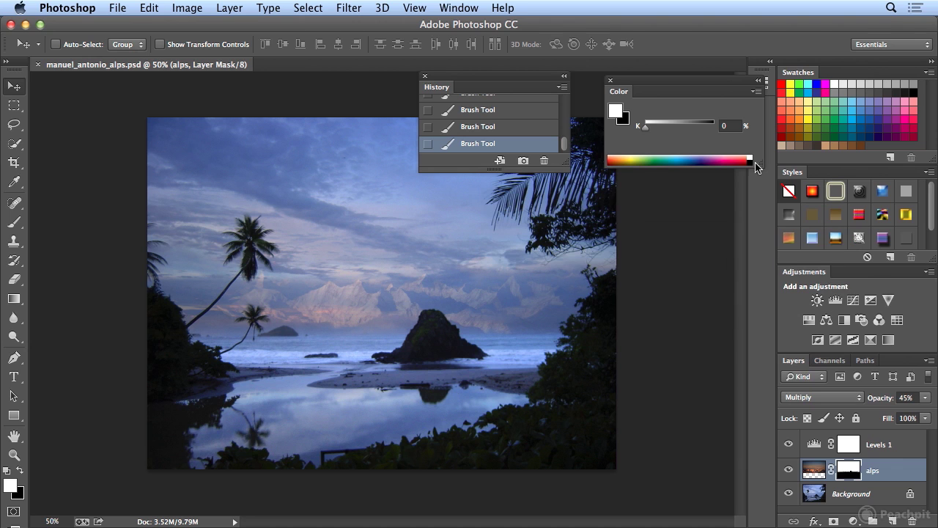
{"action": "left_click_drag", "start_coordinate": [675, 82], "coordinate": [815, 283]}
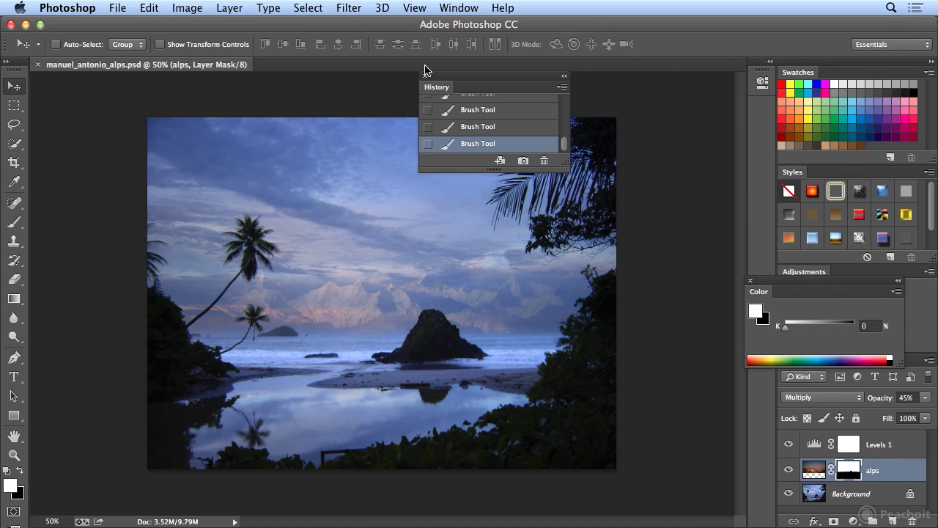
{"action": "left_click_drag", "start_coordinate": [524, 75], "coordinate": [722, 131]}
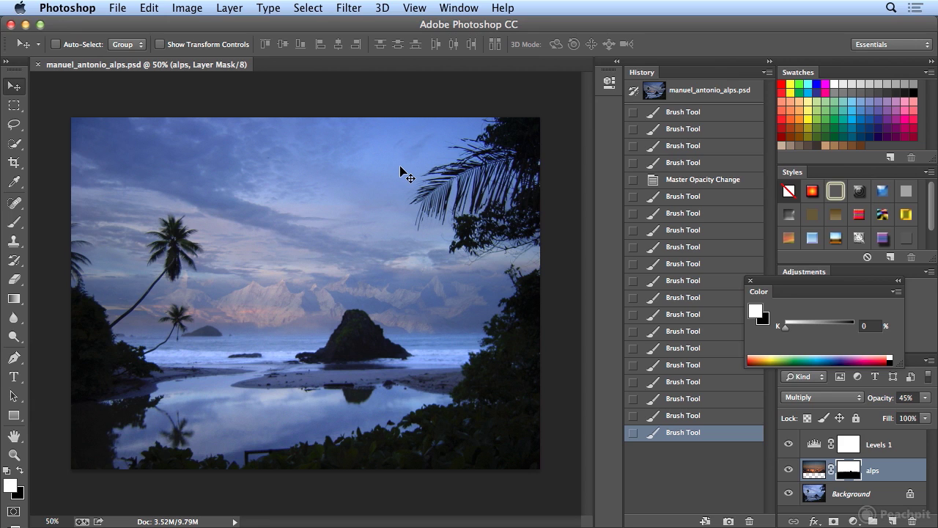
Step: Reset the Essentials workspace to its default panel layout with Window > Workspace > Reset Essentials
{"action": "left_click", "coordinate": [459, 8]}
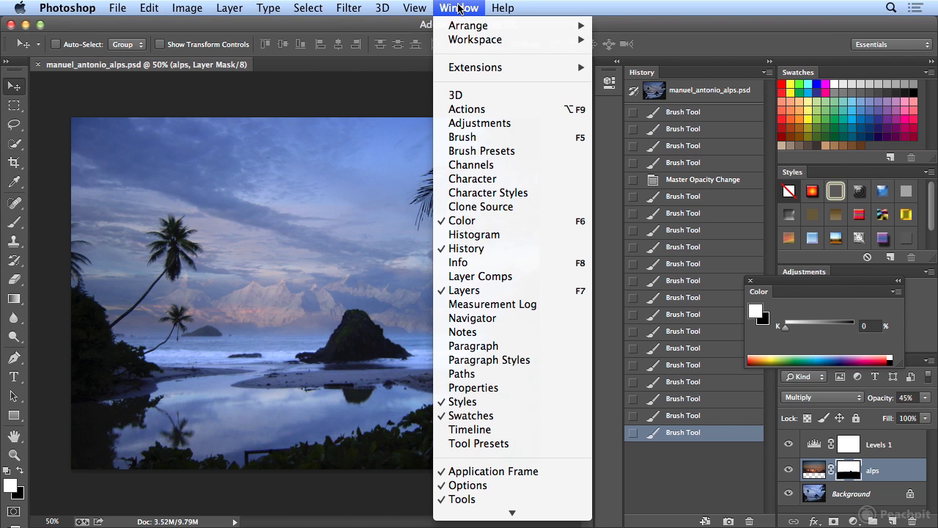
{"action": "mouse_move", "coordinate": [458, 40]}
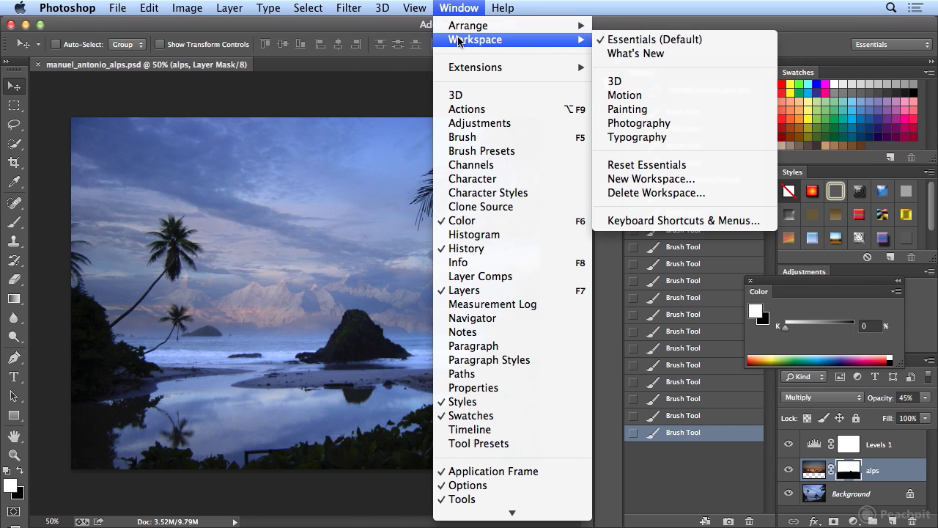
{"action": "left_click", "coordinate": [689, 165]}
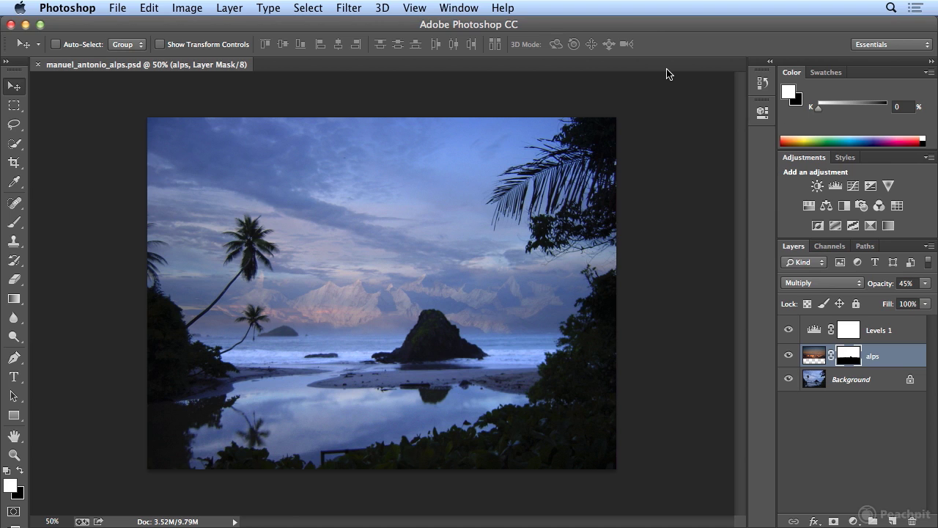
Step: Collapse the Color panel and the Styles panel so Layers has more room in the dock
{"action": "double_click", "coordinate": [794, 73]}
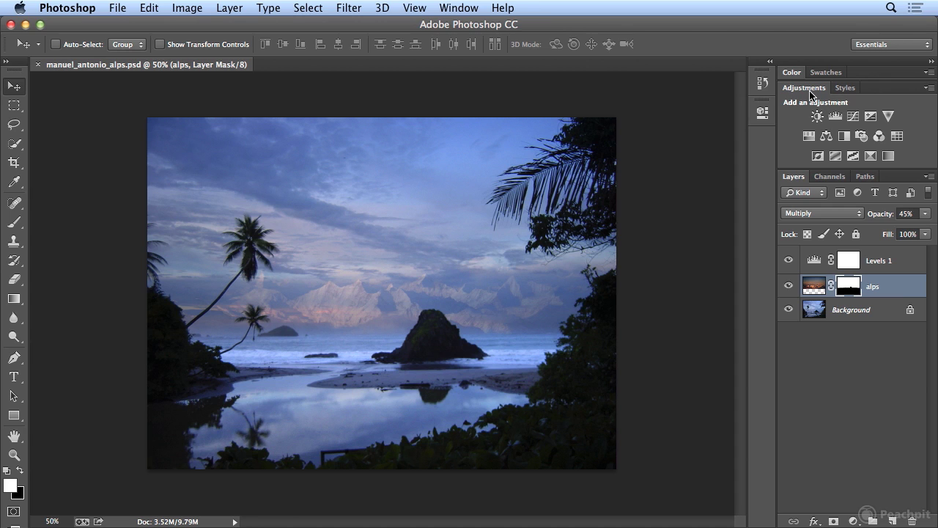
{"action": "left_click", "coordinate": [846, 89]}
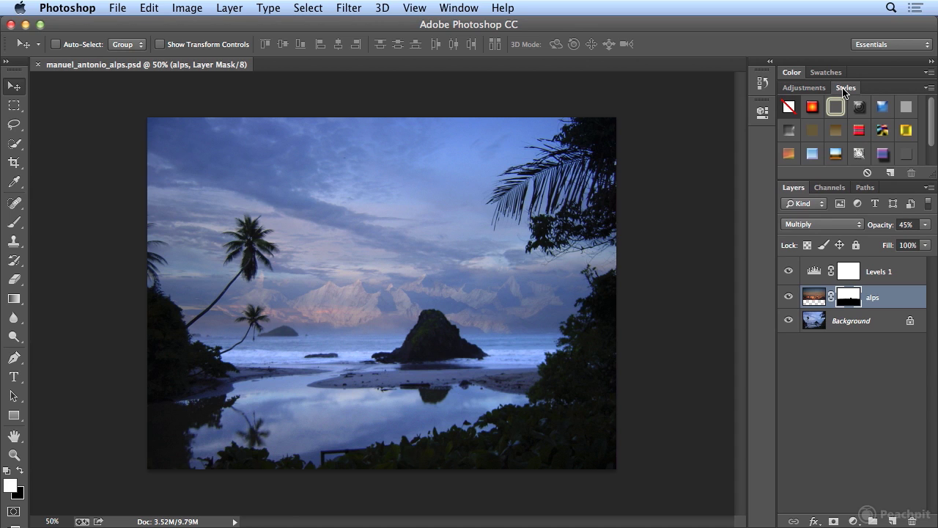
{"action": "left_click", "coordinate": [845, 89]}
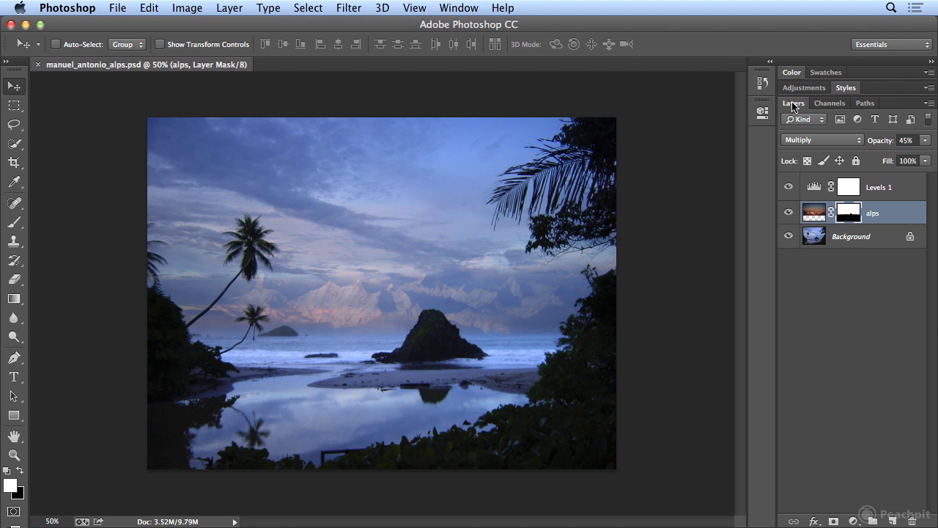
Step: Make History taller, dock it as a tab with Layers, Channels and Paths, and check each tab
{"action": "left_click", "coordinate": [763, 85]}
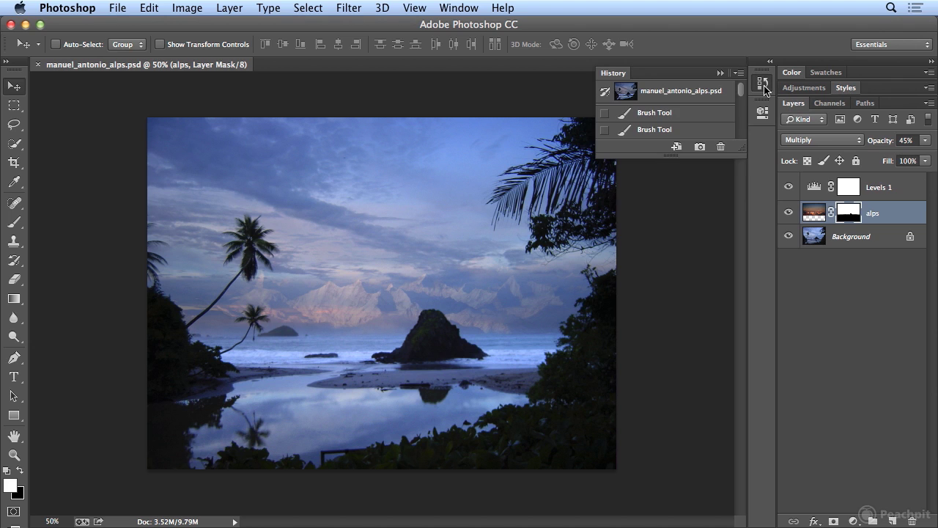
{"action": "left_click_drag", "start_coordinate": [742, 147], "coordinate": [731, 519]}
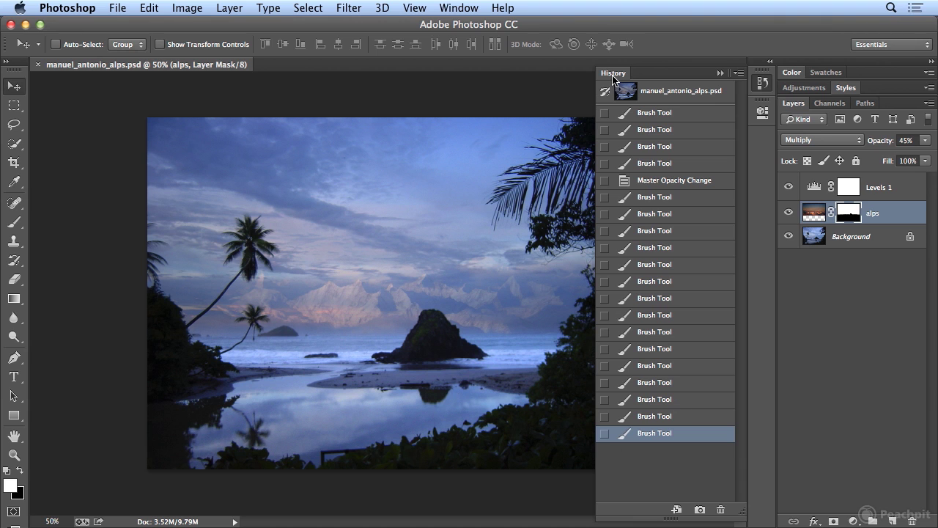
{"action": "left_click_drag", "start_coordinate": [613, 73], "coordinate": [799, 110]}
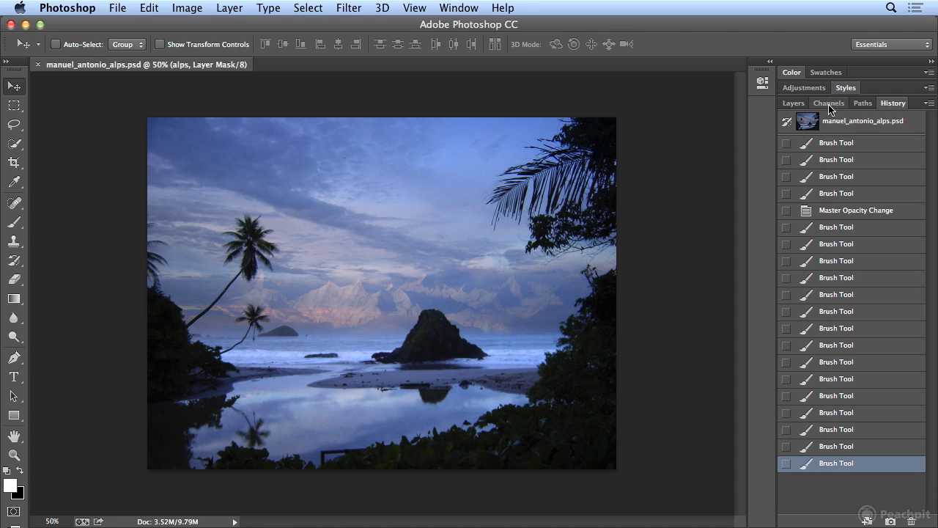
{"action": "left_click", "coordinate": [829, 103]}
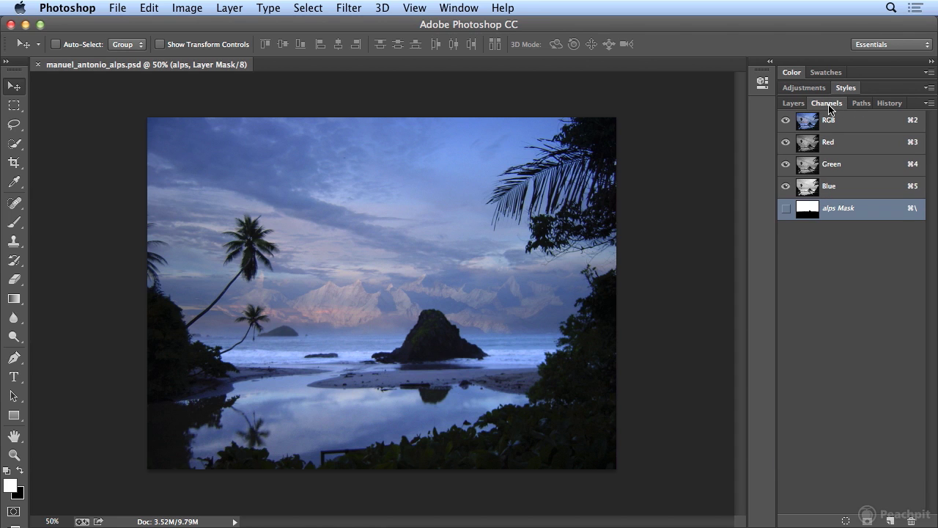
{"action": "left_click", "coordinate": [859, 104]}
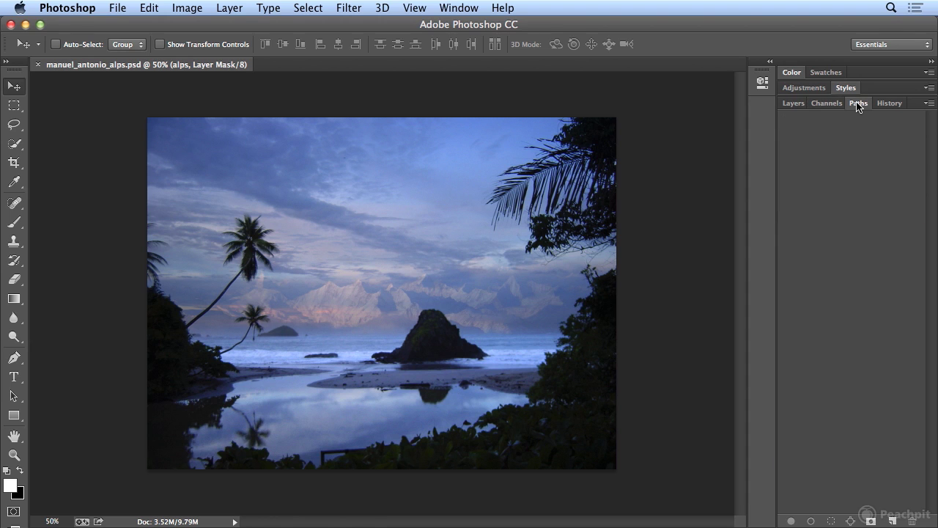
{"action": "left_click", "coordinate": [794, 103]}
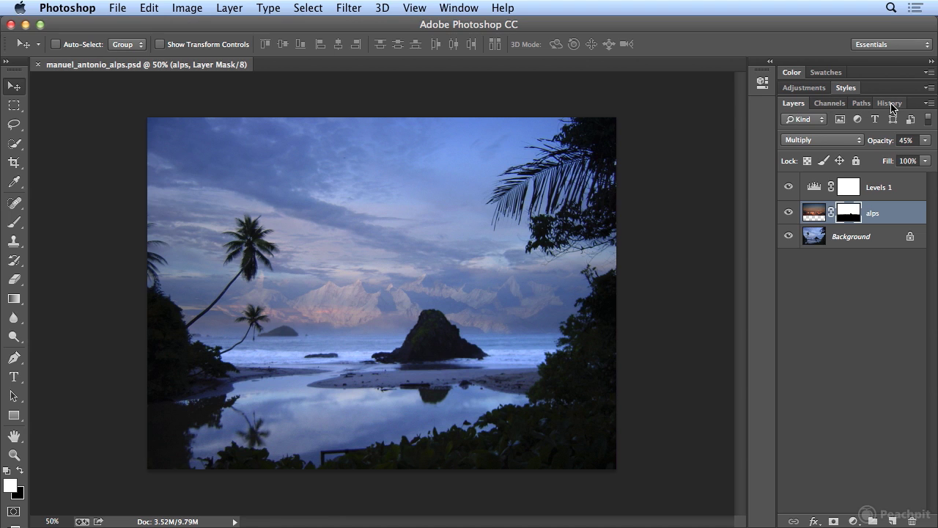
Step: Collapse the Styles and Color panels so Layers sits higher in the dock
{"action": "left_click", "coordinate": [847, 88]}
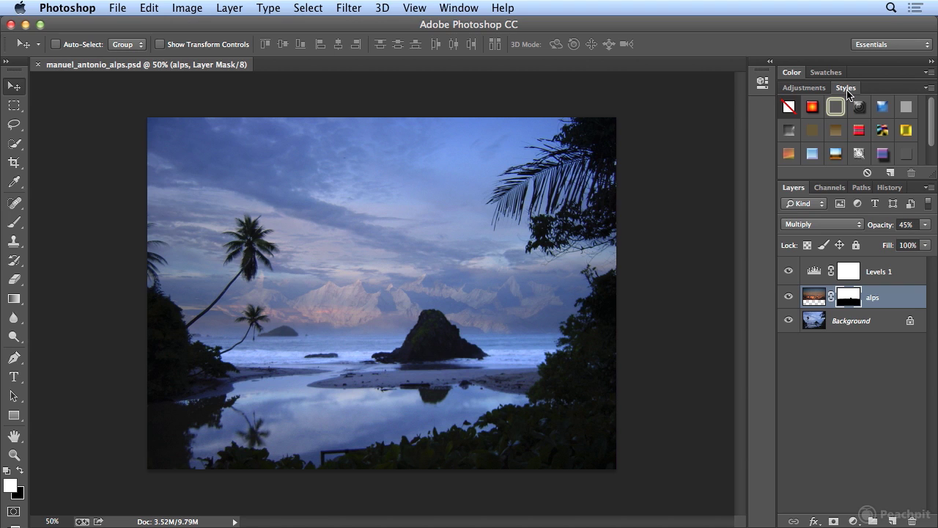
{"action": "left_click", "coordinate": [844, 88]}
{"action": "left_click", "coordinate": [793, 73]}
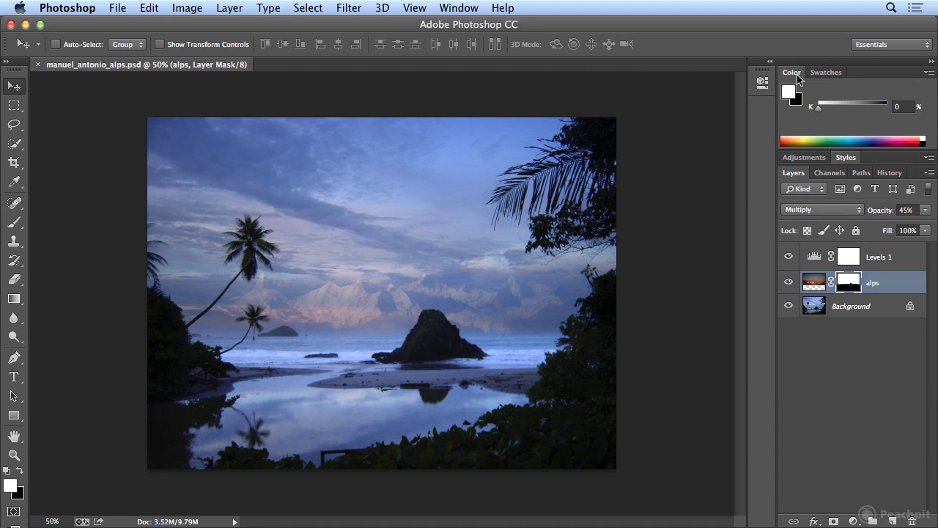
{"action": "left_click", "coordinate": [798, 76]}
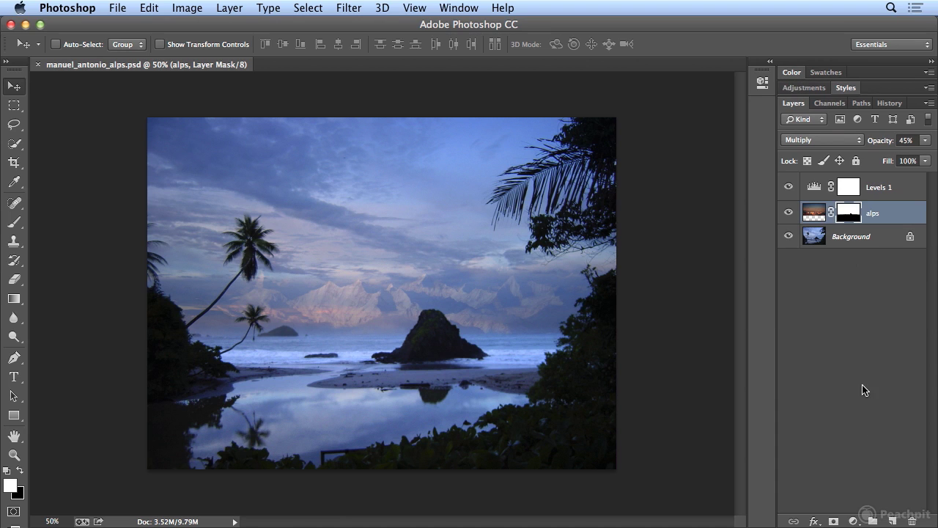
Step: Show the alps layer mask in the Properties panel (100% Density, 0.0 px Feather)
{"action": "left_click", "coordinate": [854, 521]}
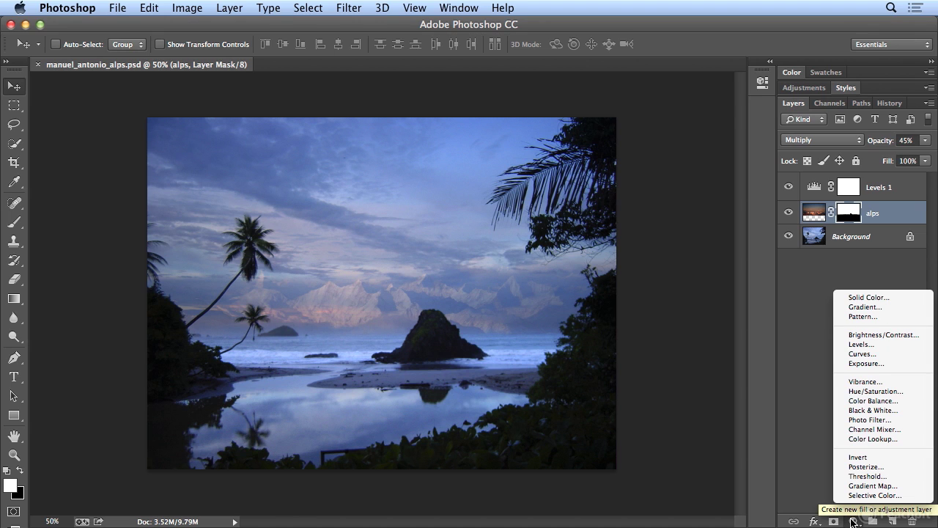
{"action": "left_click", "coordinate": [816, 524]}
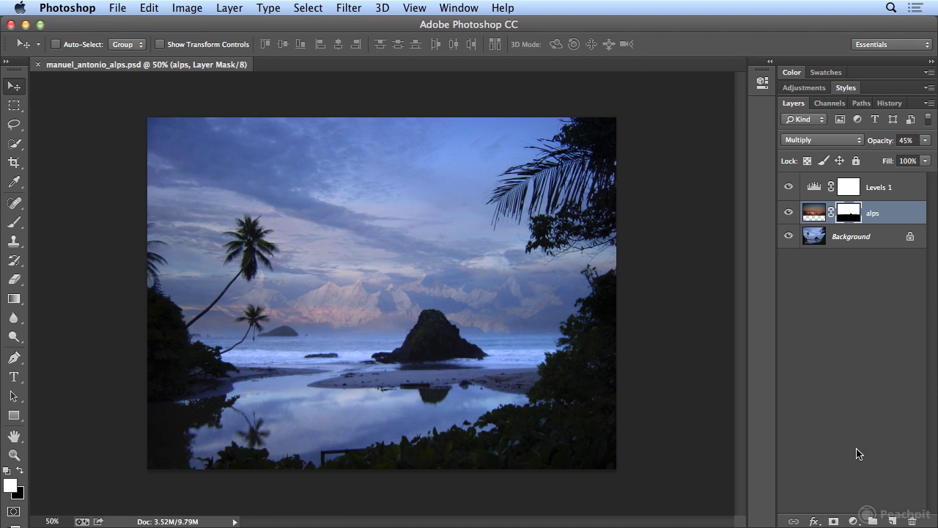
{"action": "left_click", "coordinate": [763, 82]}
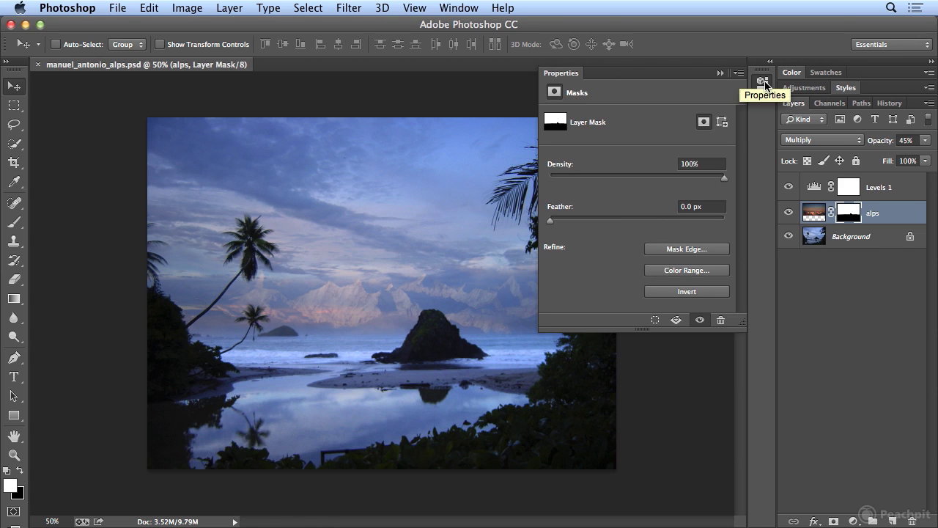
{"action": "left_click", "coordinate": [764, 85]}
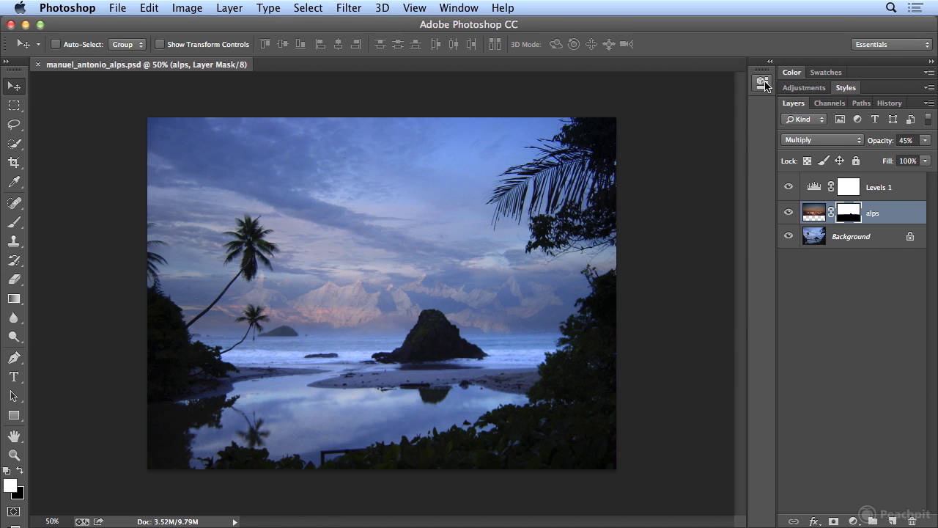
{"action": "left_click", "coordinate": [763, 85]}
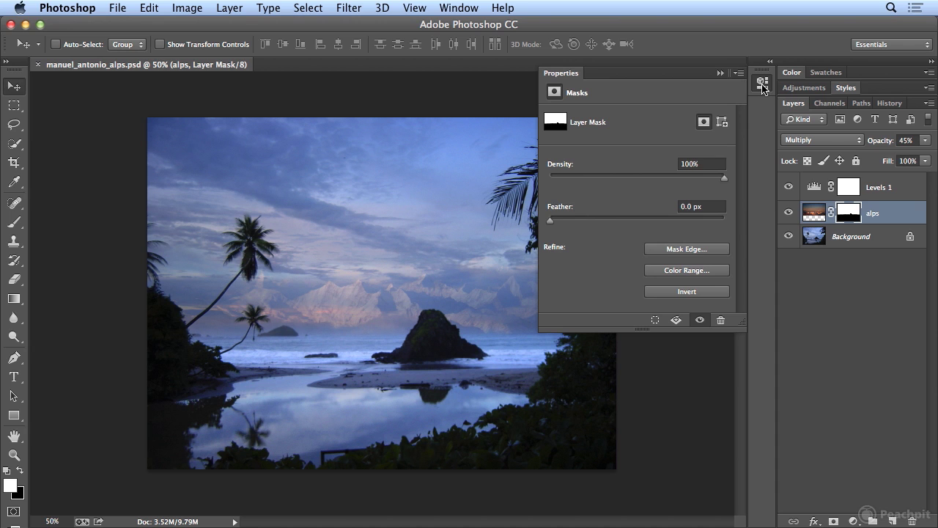
Step: Close the Properties panel and add the Actions panel from the Window menu
{"action": "left_click", "coordinate": [763, 85]}
{"action": "left_click", "coordinate": [459, 8]}
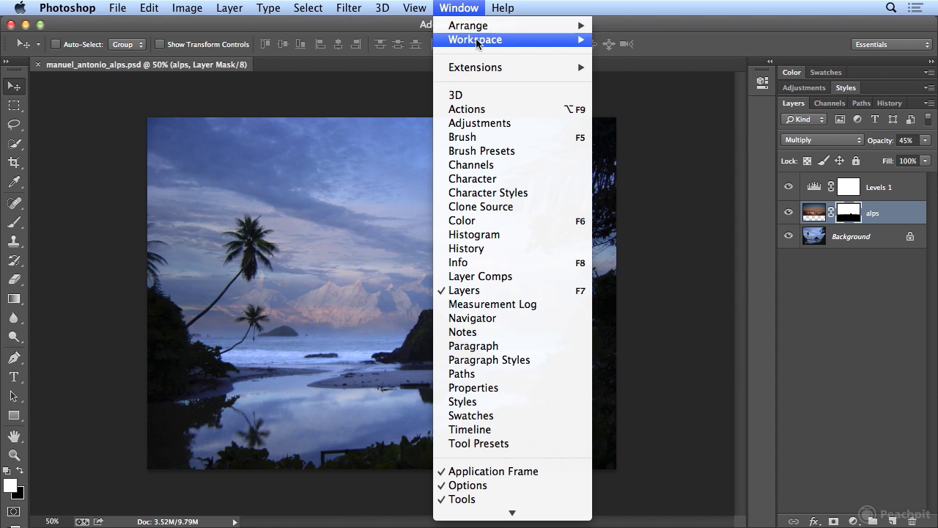
{"action": "left_click", "coordinate": [489, 110]}
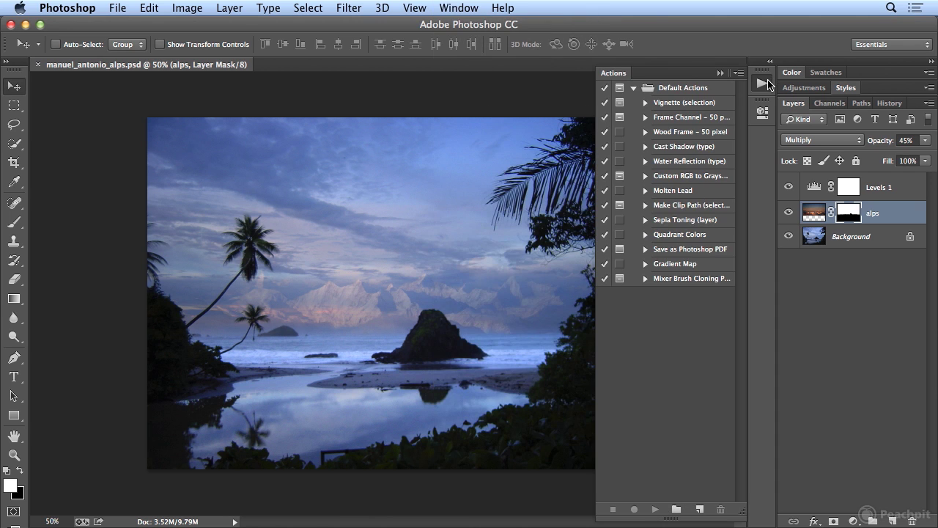
Step: Collapse both the Actions and Properties panels to dock icons
{"action": "left_click", "coordinate": [763, 86]}
{"action": "left_click", "coordinate": [763, 85]}
{"action": "left_click", "coordinate": [764, 86]}
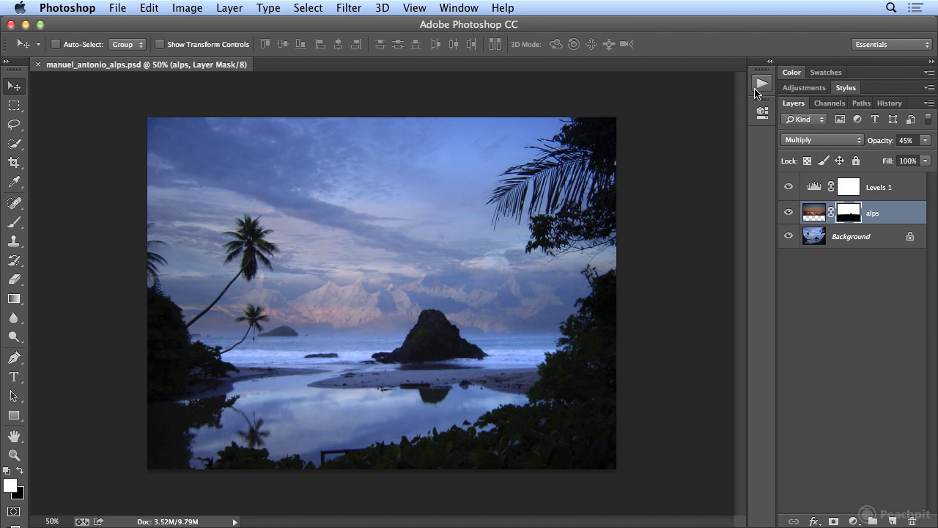
{"action": "left_click", "coordinate": [761, 86]}
{"action": "left_click", "coordinate": [760, 86]}
{"action": "left_click", "coordinate": [763, 112]}
{"action": "left_click", "coordinate": [761, 111]}
Step: Save the current panel layout as a new workspace named 'Kelly' with panel locations only
{"action": "left_click", "coordinate": [462, 8]}
{"action": "mouse_move", "coordinate": [468, 43]}
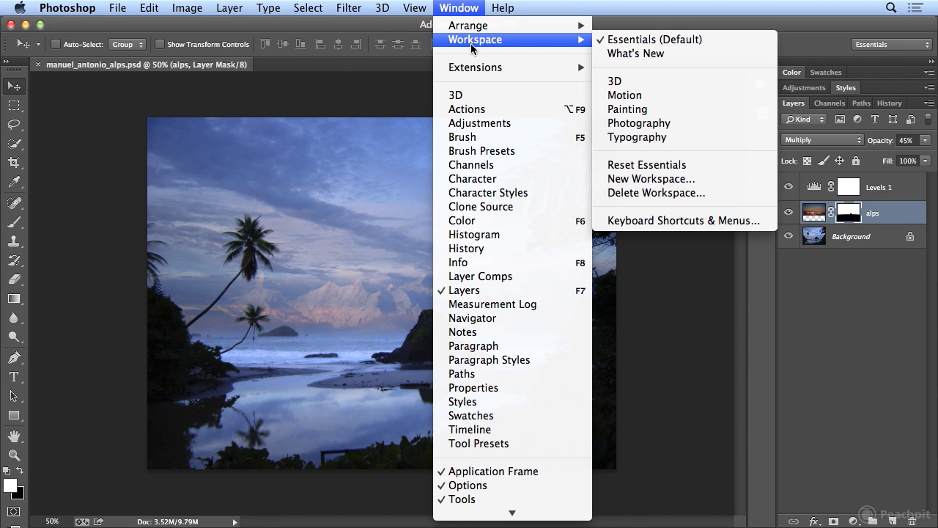
{"action": "left_click", "coordinate": [698, 182]}
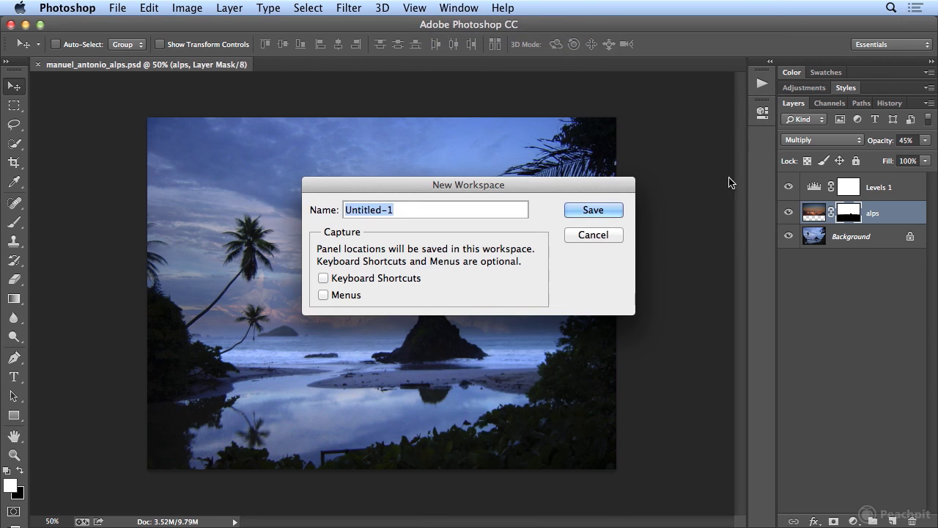
{"action": "type", "text": "Kelly"}
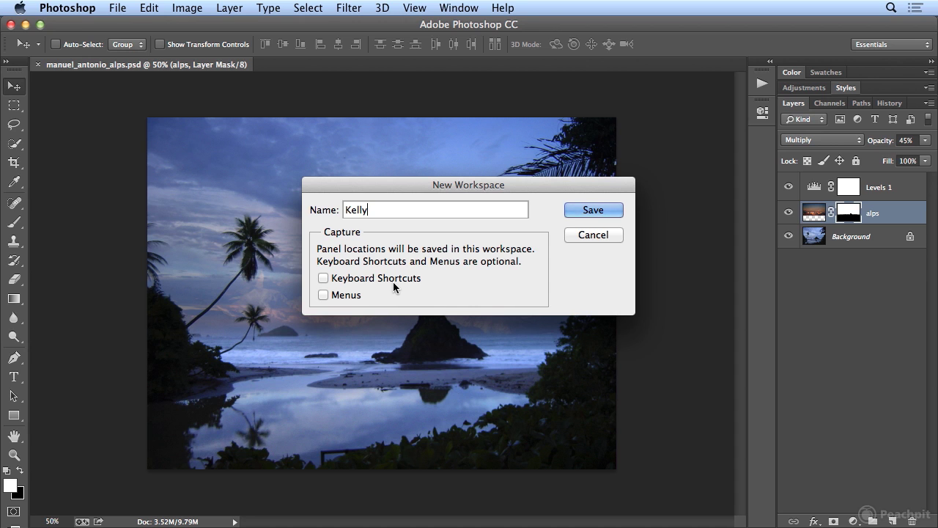
{"action": "left_click", "coordinate": [150, 9]}
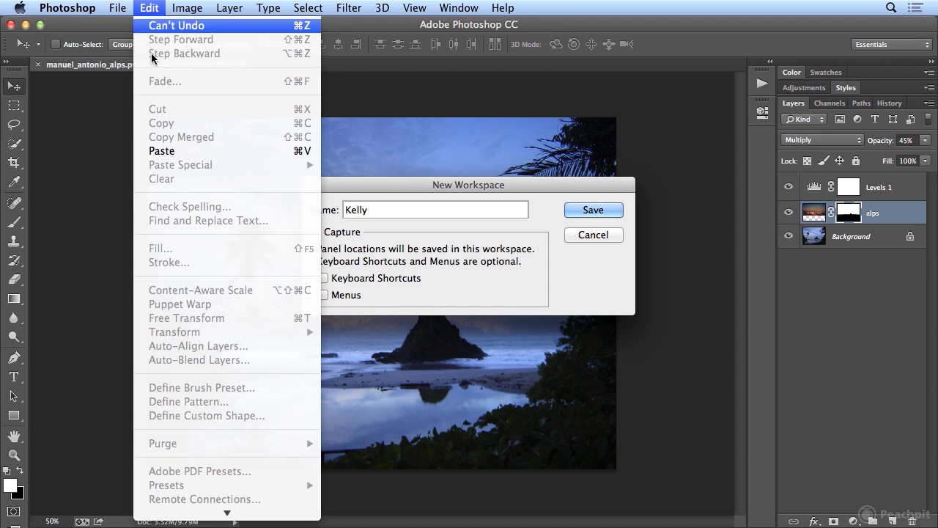
{"action": "scroll", "coordinate": [205, 492], "scroll_direction": "down", "scroll_amount": 5}
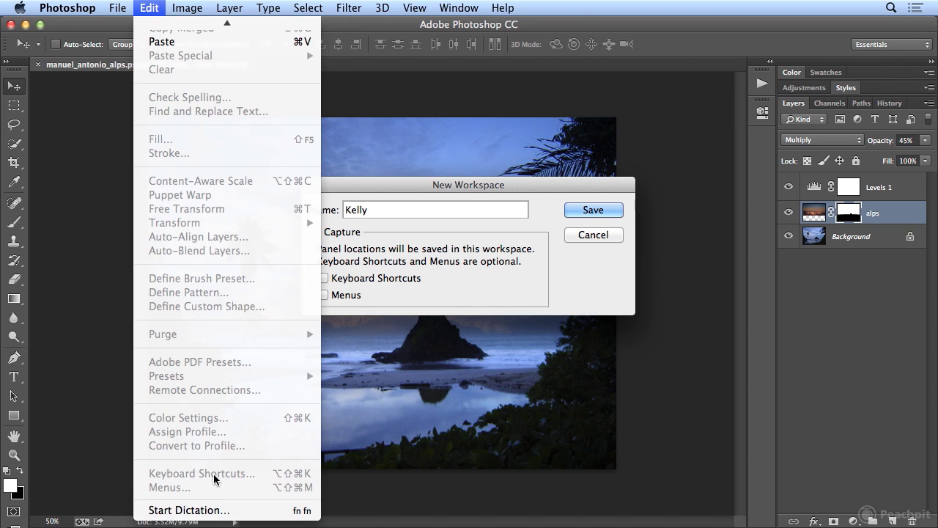
{"action": "scroll", "coordinate": [169, 33], "scroll_direction": "up", "scroll_amount": 5}
{"action": "left_click", "coordinate": [167, 8]}
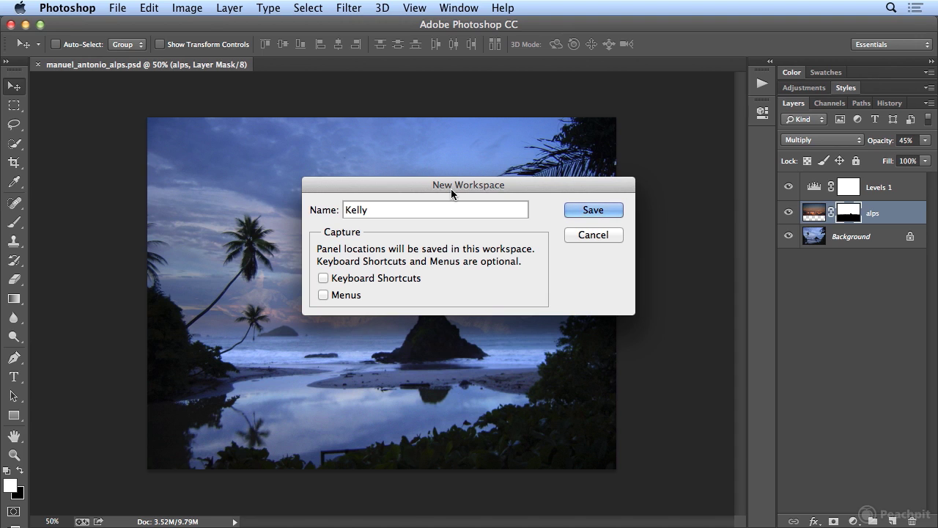
{"action": "left_click", "coordinate": [349, 8]}
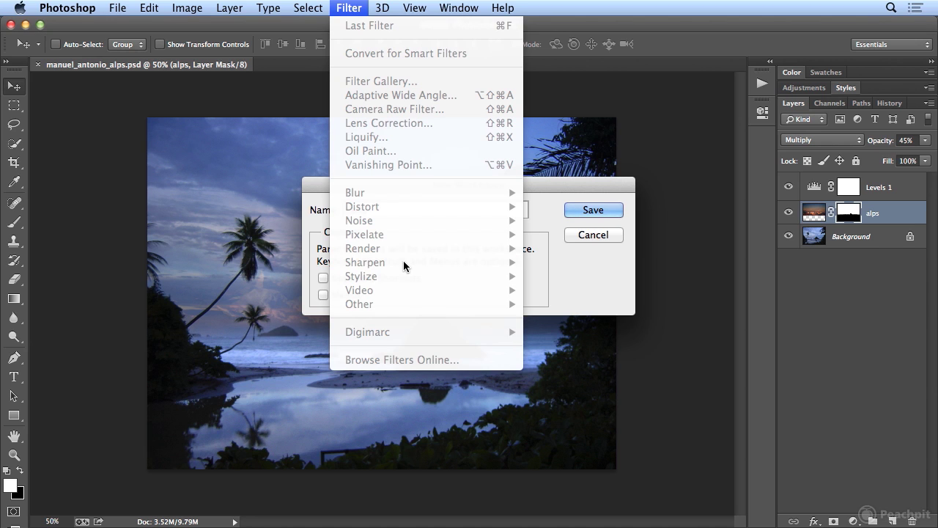
{"action": "left_click", "coordinate": [349, 8]}
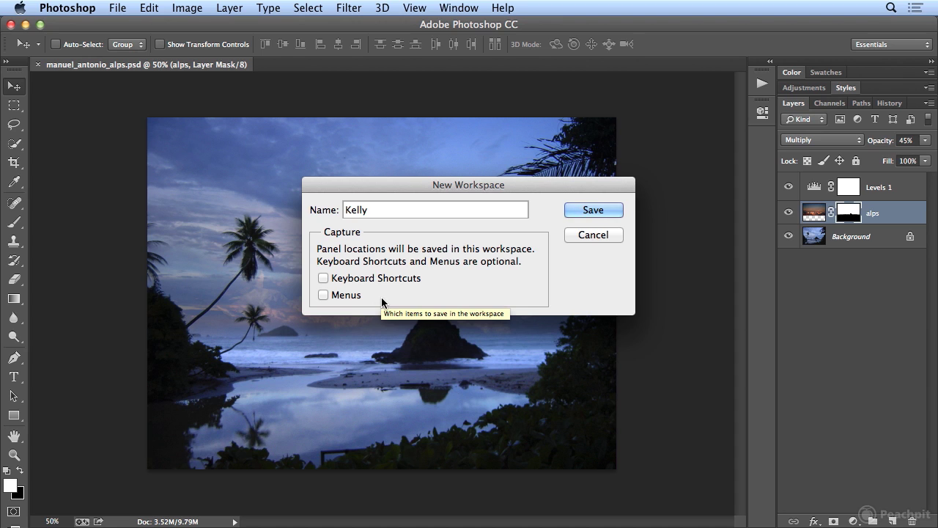
{"action": "left_click", "coordinate": [572, 210]}
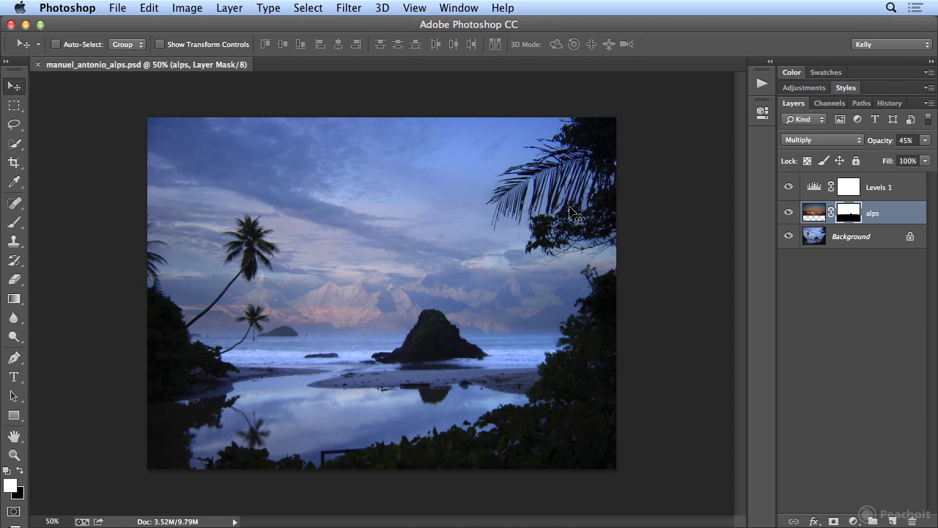
Step: Switch to Essentials from the workspace switcher and reset it to its default layout
{"action": "left_click", "coordinate": [886, 45]}
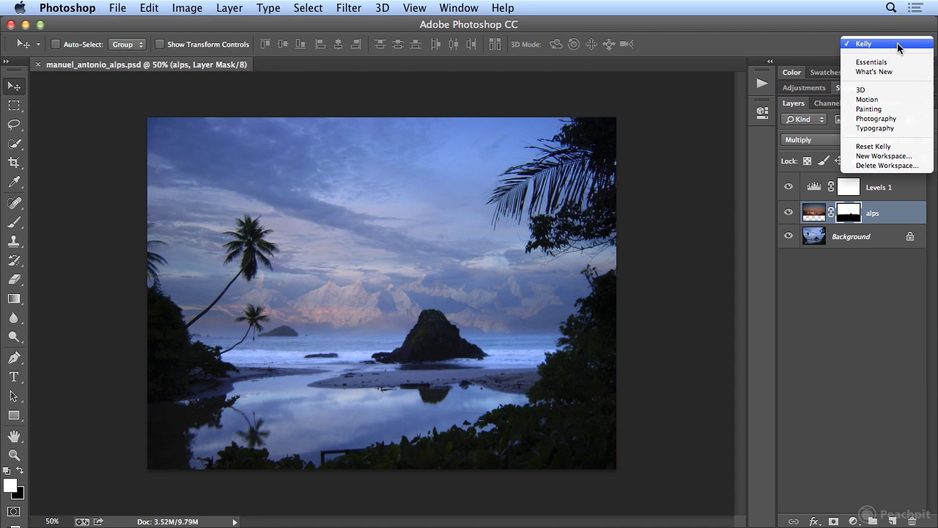
{"action": "left_click", "coordinate": [894, 64]}
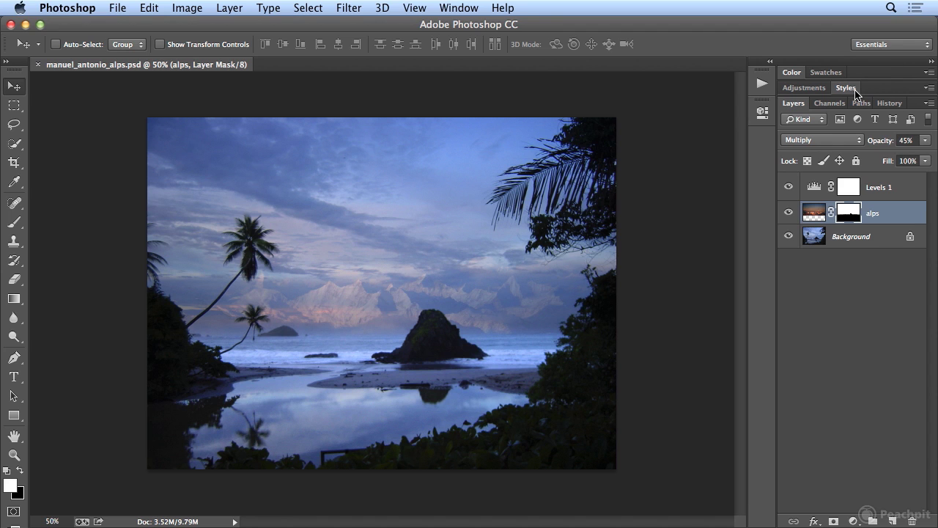
{"action": "left_click", "coordinate": [466, 13]}
{"action": "mouse_move", "coordinate": [468, 40]}
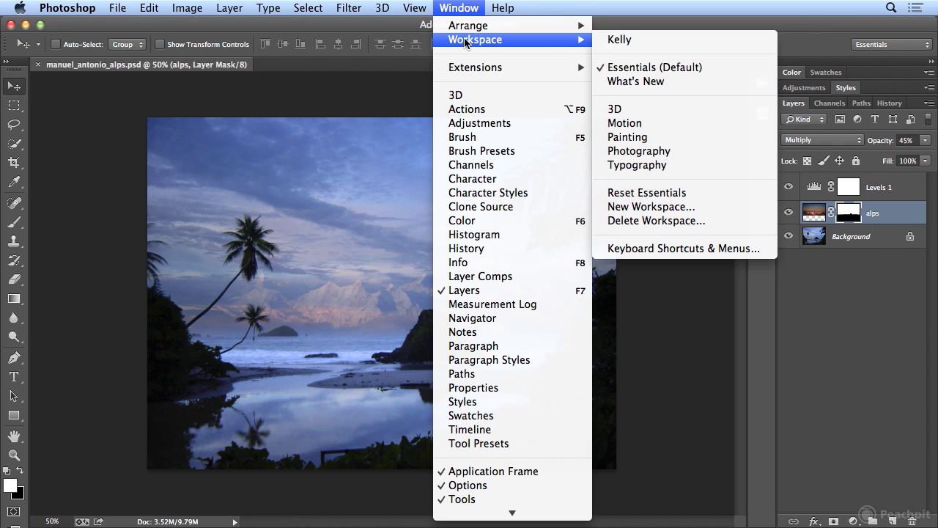
{"action": "left_click", "coordinate": [700, 189]}
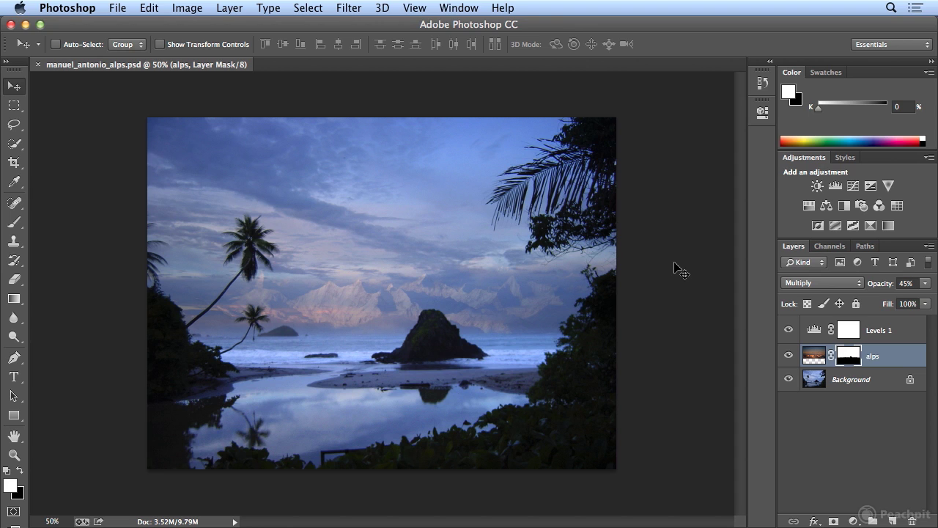
Step: Select Kelly from the workspace switcher and confirm it is ticked under Window > Workspace
{"action": "left_click", "coordinate": [888, 43]}
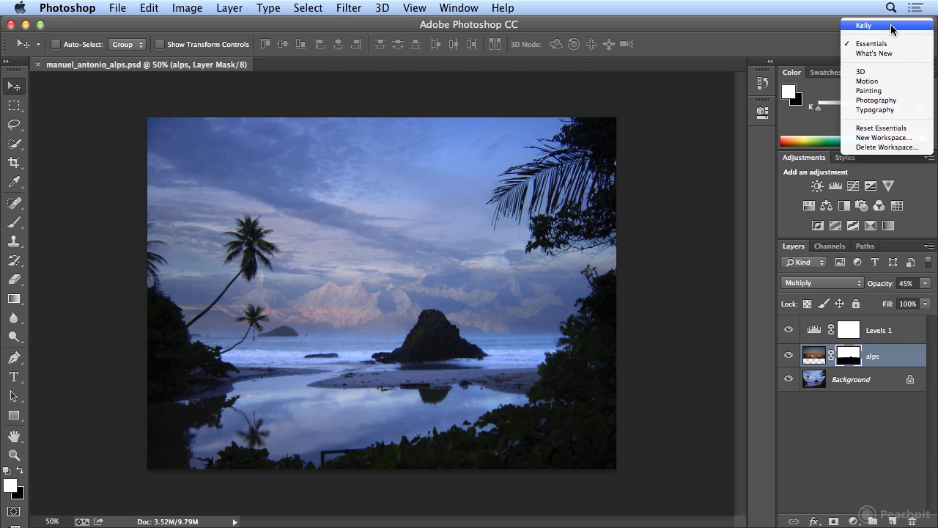
{"action": "left_click", "coordinate": [893, 28]}
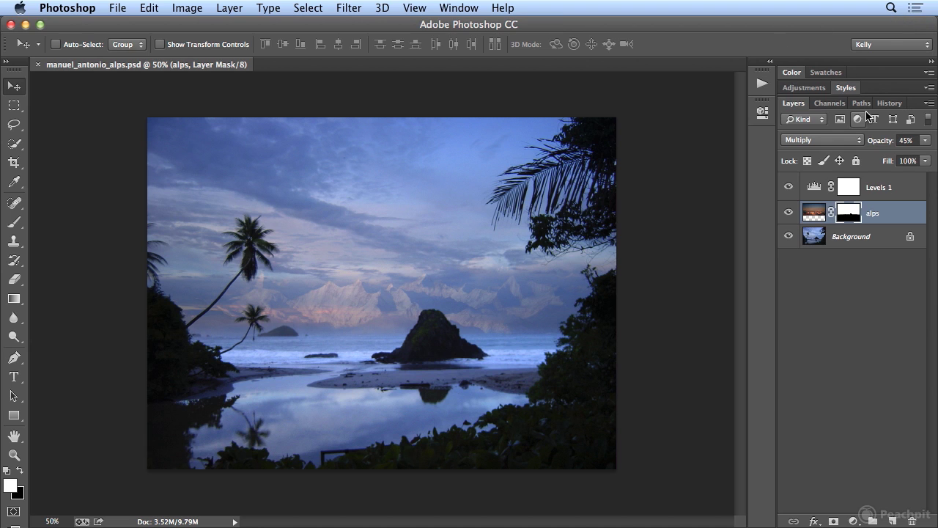
{"action": "left_click", "coordinate": [886, 46]}
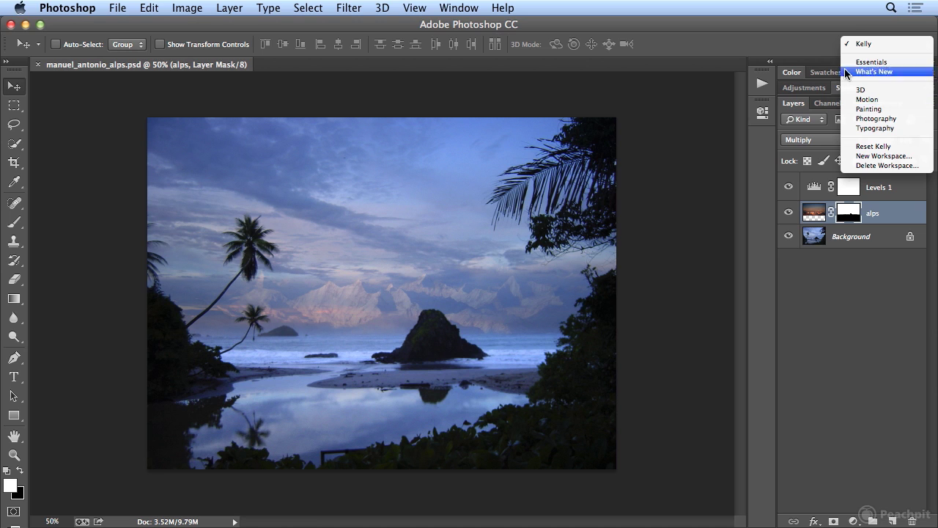
{"action": "left_click", "coordinate": [820, 45]}
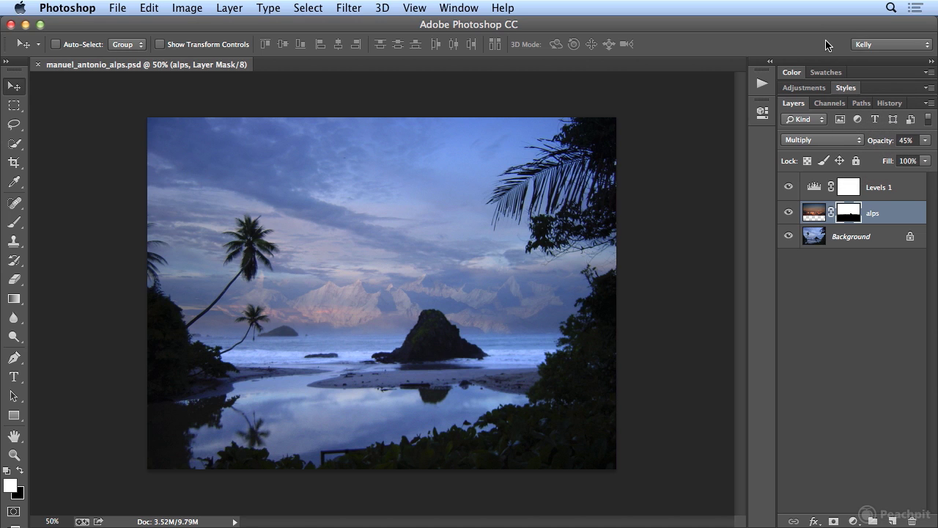
{"action": "left_click", "coordinate": [459, 8]}
{"action": "mouse_move", "coordinate": [462, 44]}
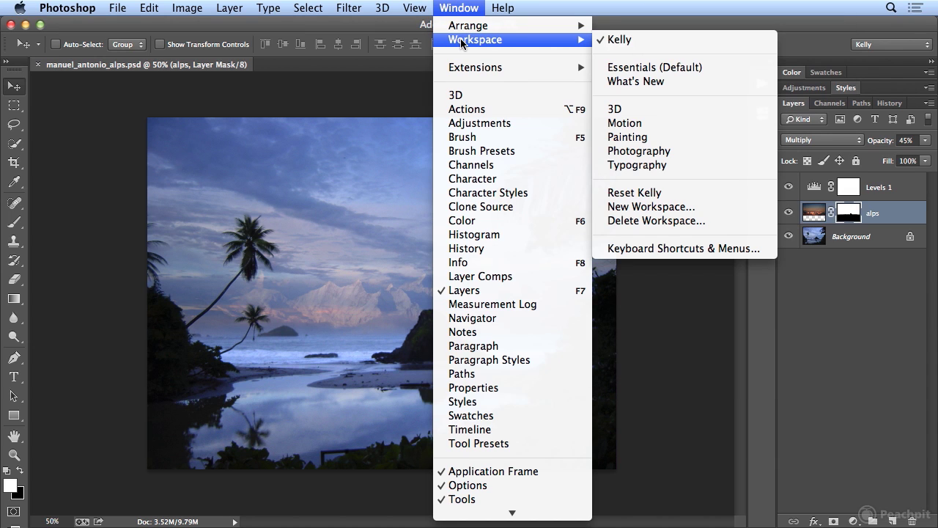